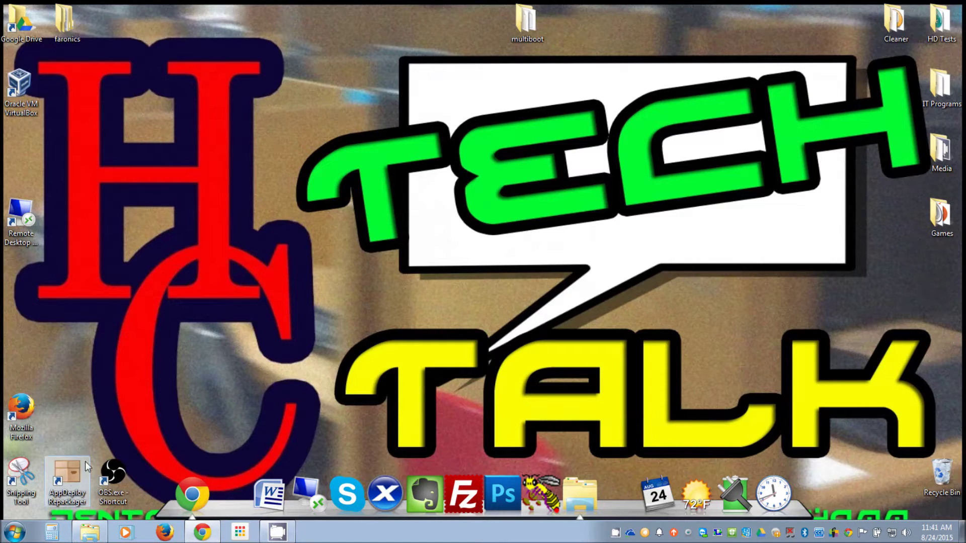
Search the Start menu for 'remove' and open Add or remove programs
left_click(14, 532)
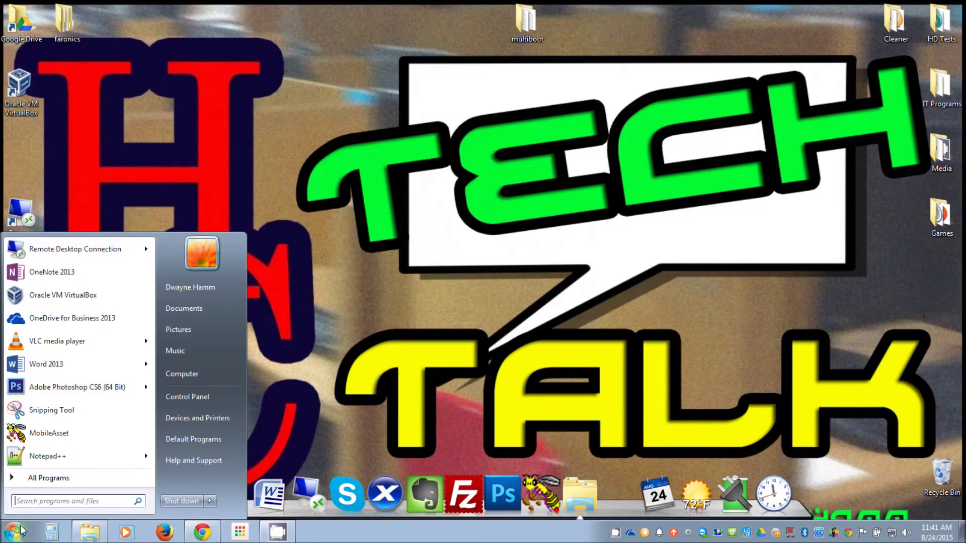
left_click(33, 503)
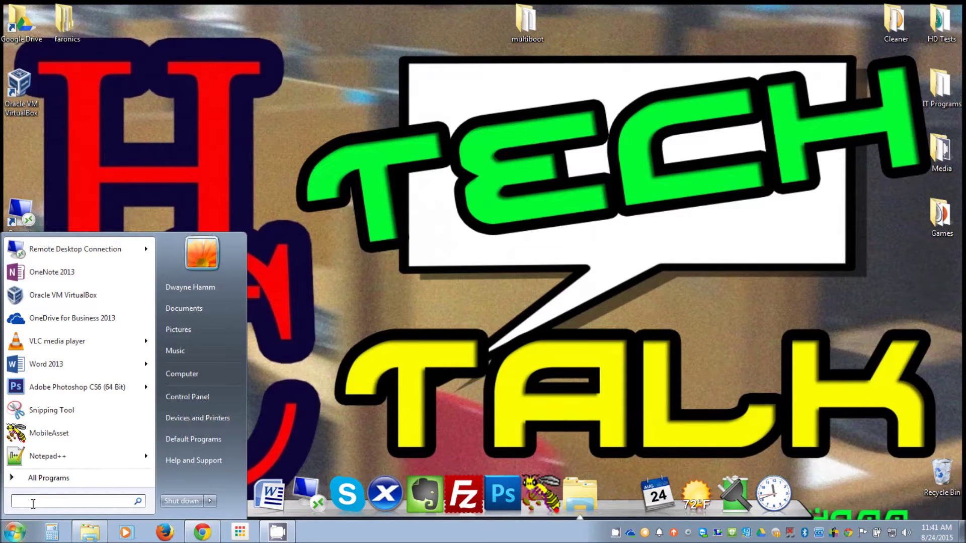
type("re")
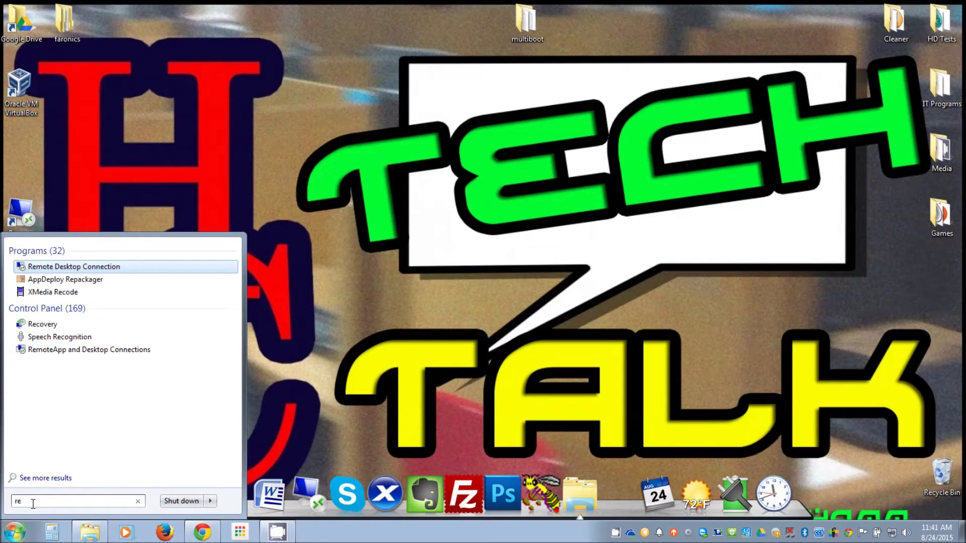
type("move")
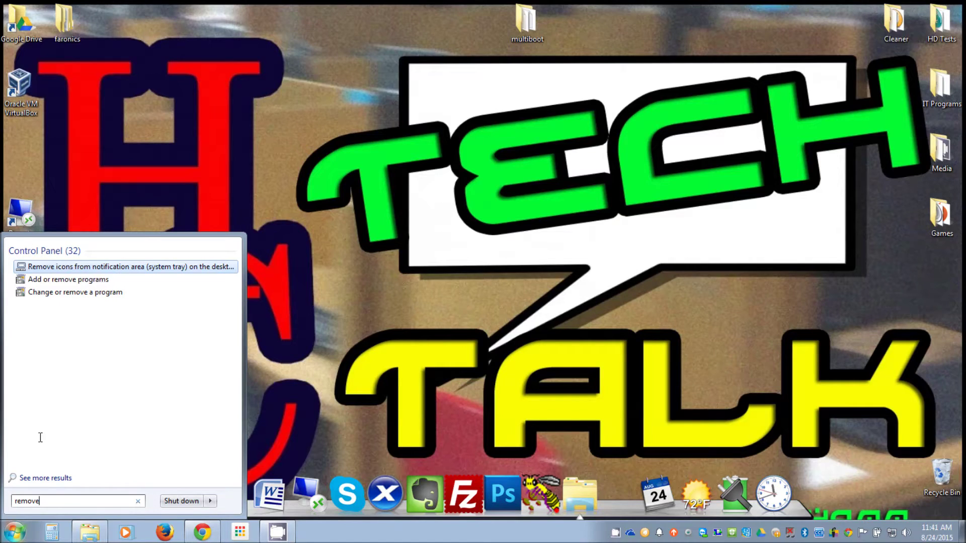
left_click(81, 279)
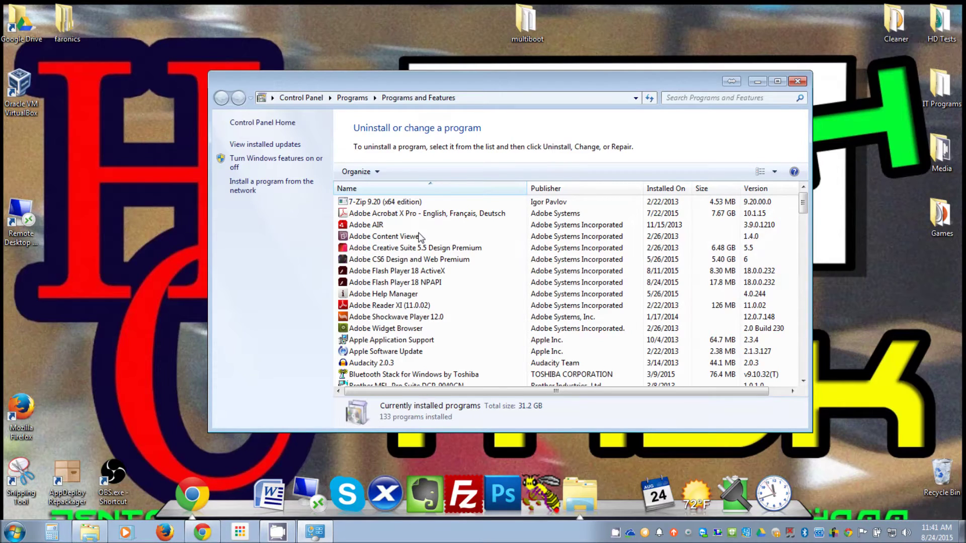
Start uninstalling Microsoft Office 365 ProPlus - en-us from the installed programs list
scroll(807, 372, "down", 5)
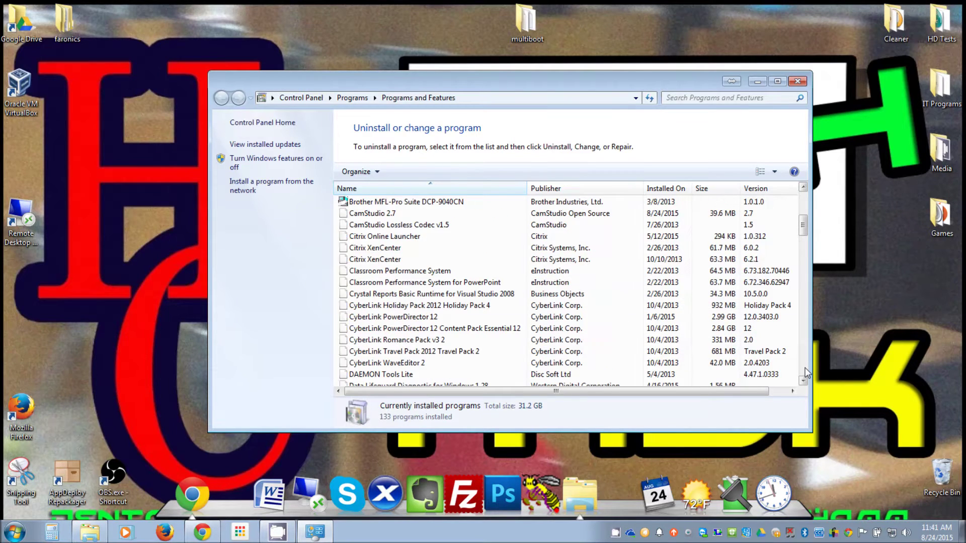
scroll(807, 372, "down", 11)
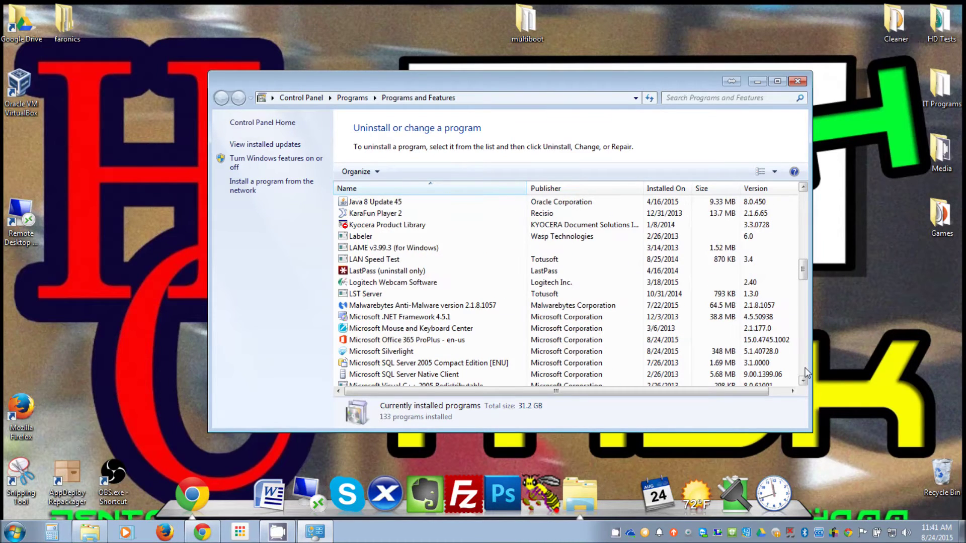
left_click(397, 340)
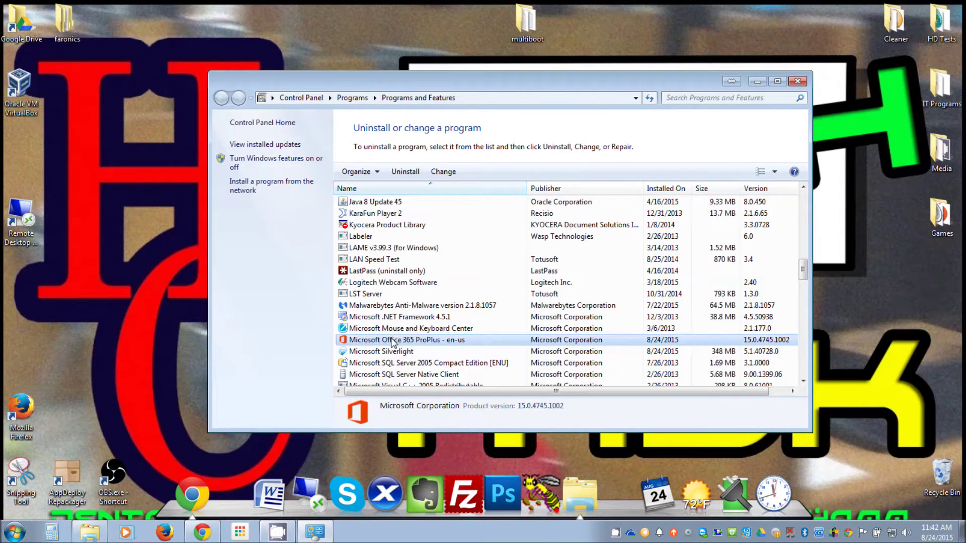
right_click(394, 342)
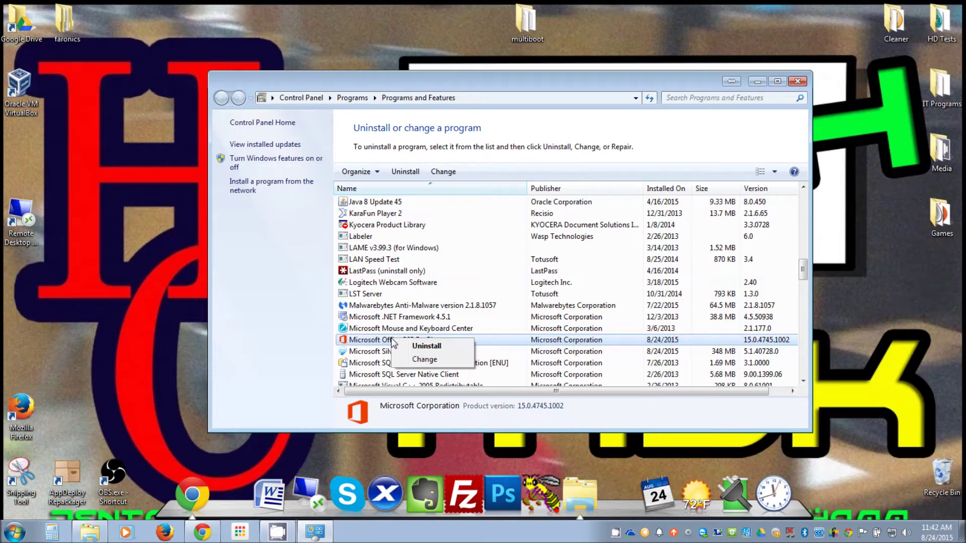
left_click(422, 346)
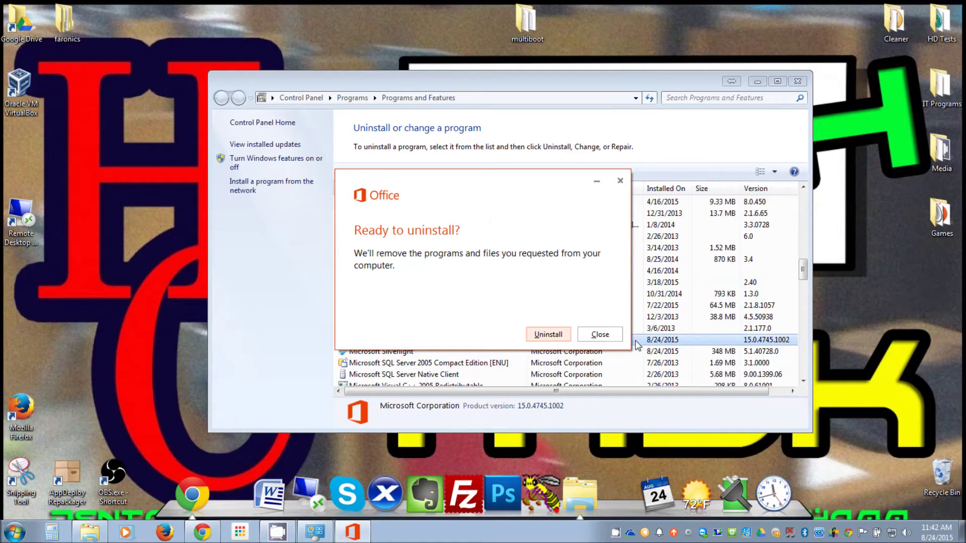
Close the Office 'Ready to uninstall?' dialog without uninstalling
left_click(611, 335)
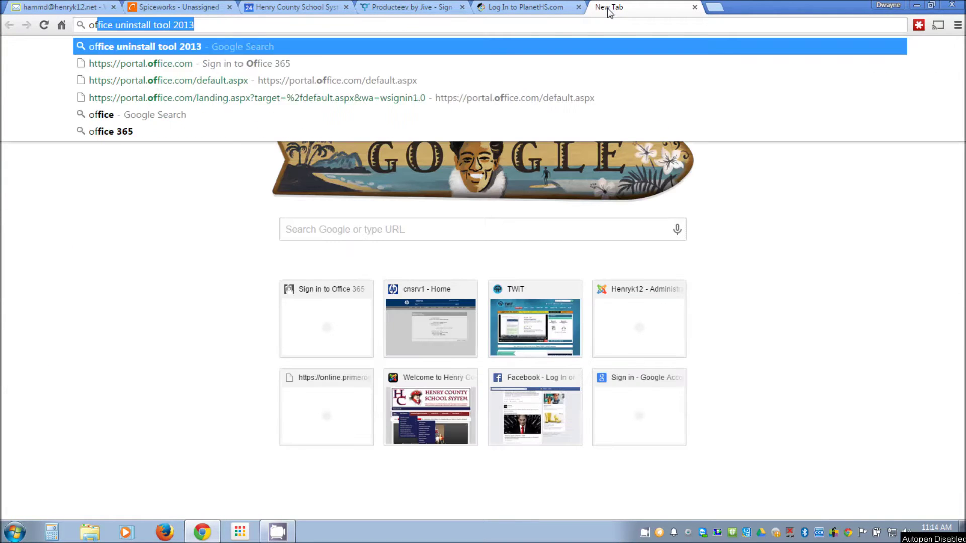
Load portal.office.com and sign in with the saved work account
key("BackSpace")
key("BackSpace")
key("BackSpace")
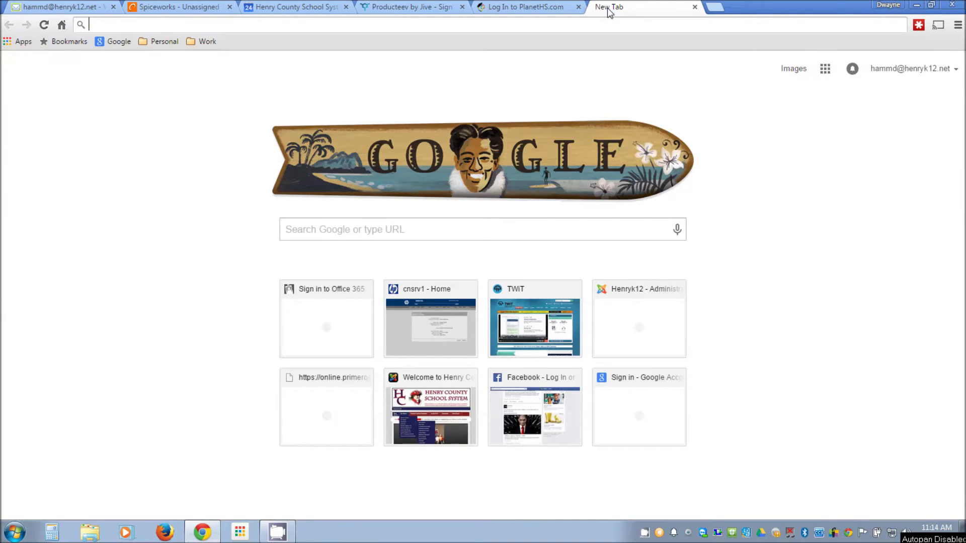
type("portal.office.com")
key("Return")
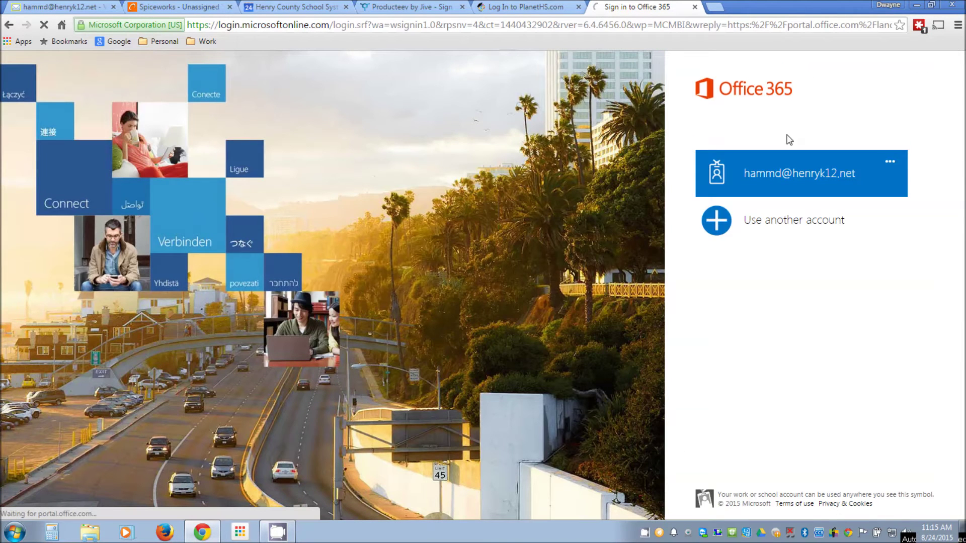
left_click(766, 164)
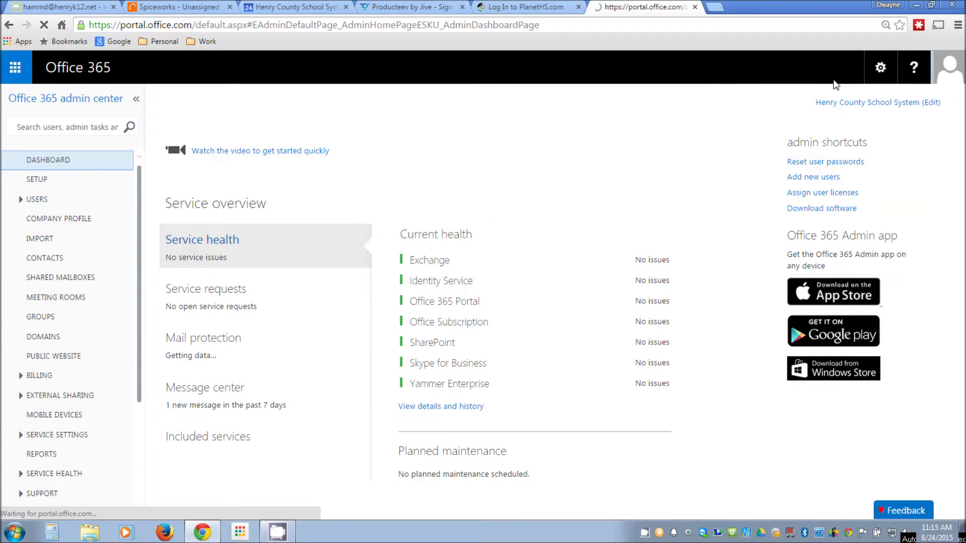
Open Office 365 settings from the portal's gear menu
left_click(880, 71)
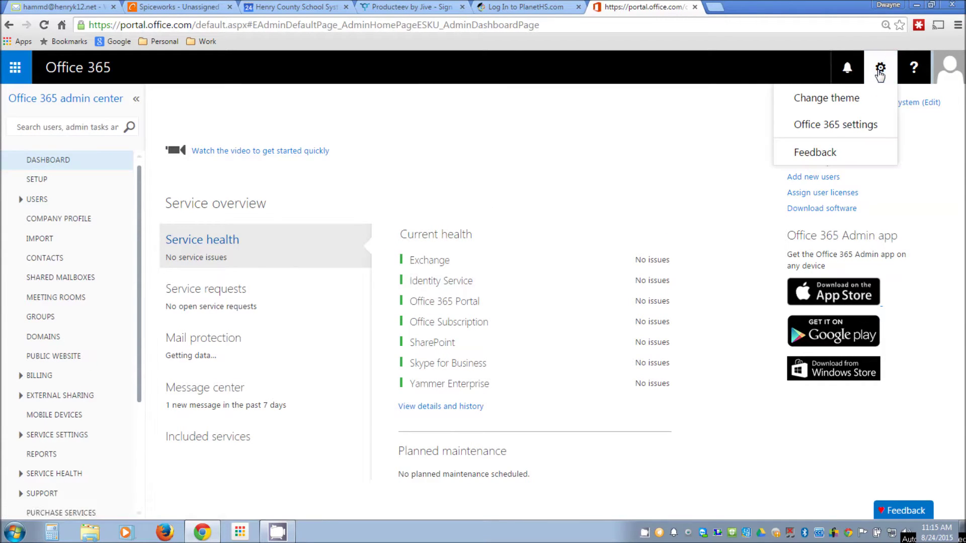
left_click(851, 126)
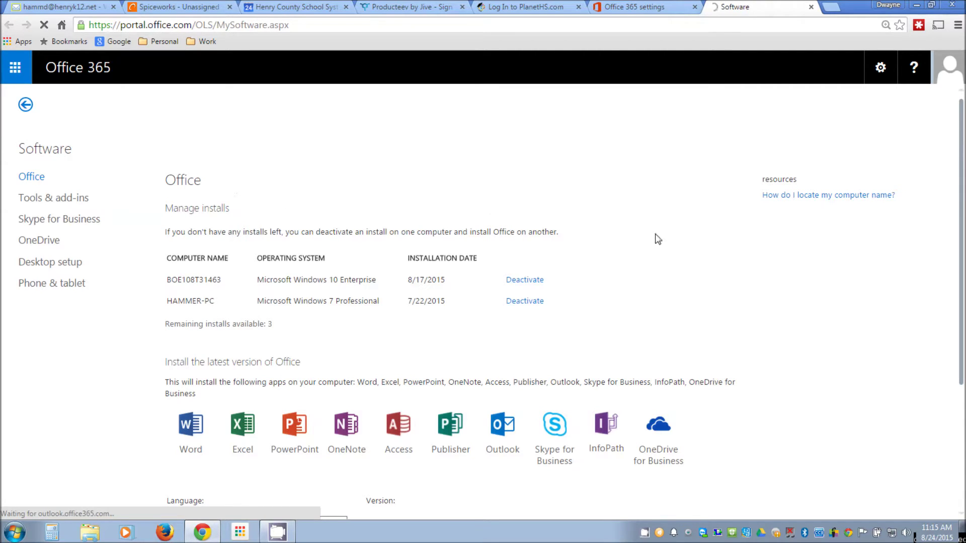
Download the 32-bit English (United States) Office installer to Downloads and run it
scroll(647, 232, "down", 1)
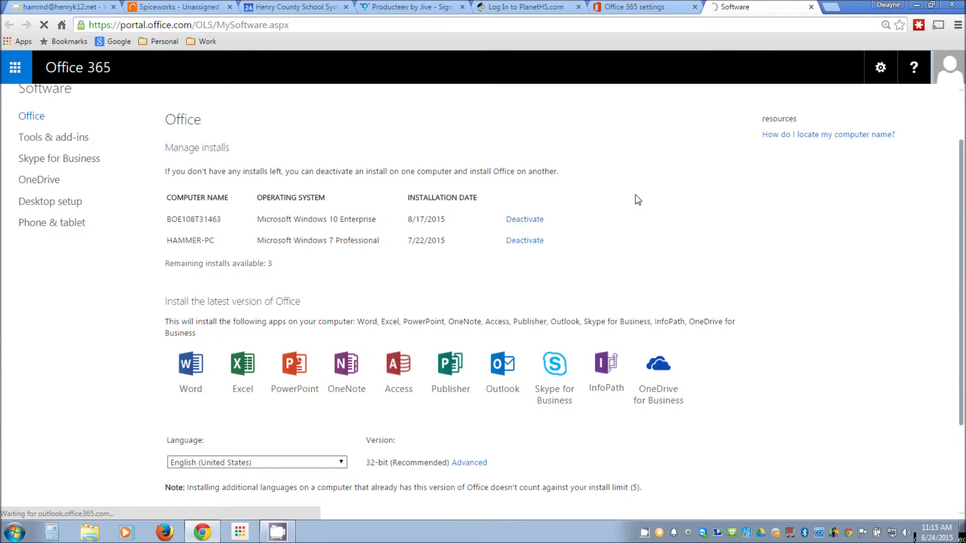
scroll(637, 199, "down", 2)
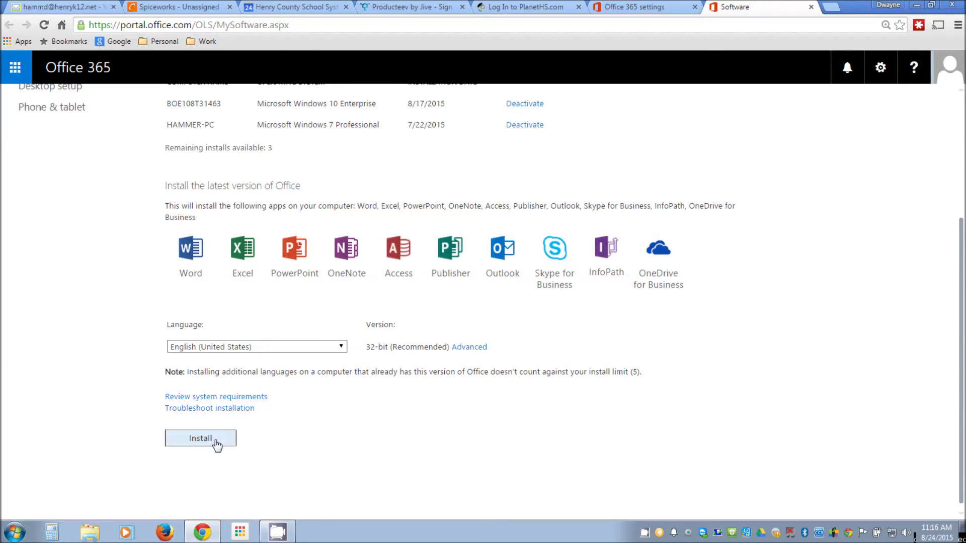
left_click(195, 442)
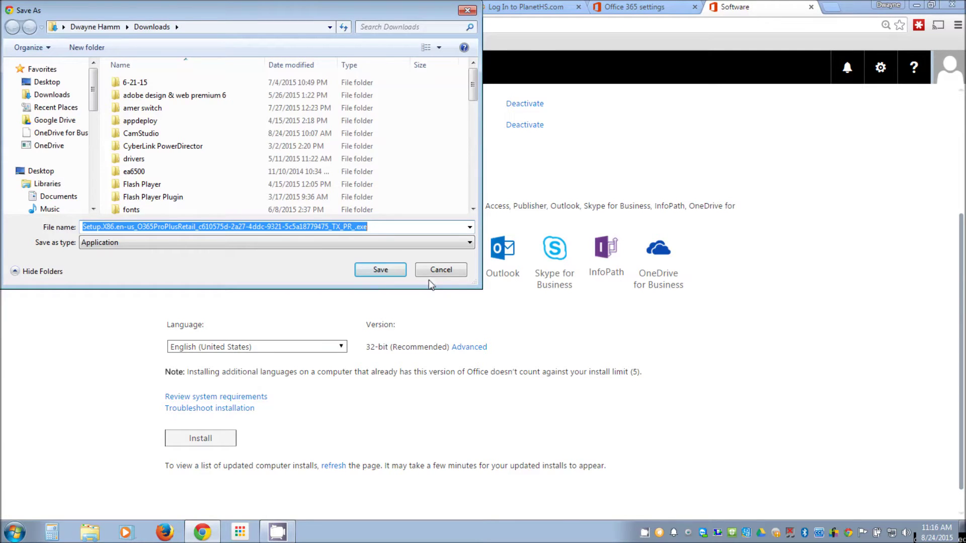
left_click(390, 269)
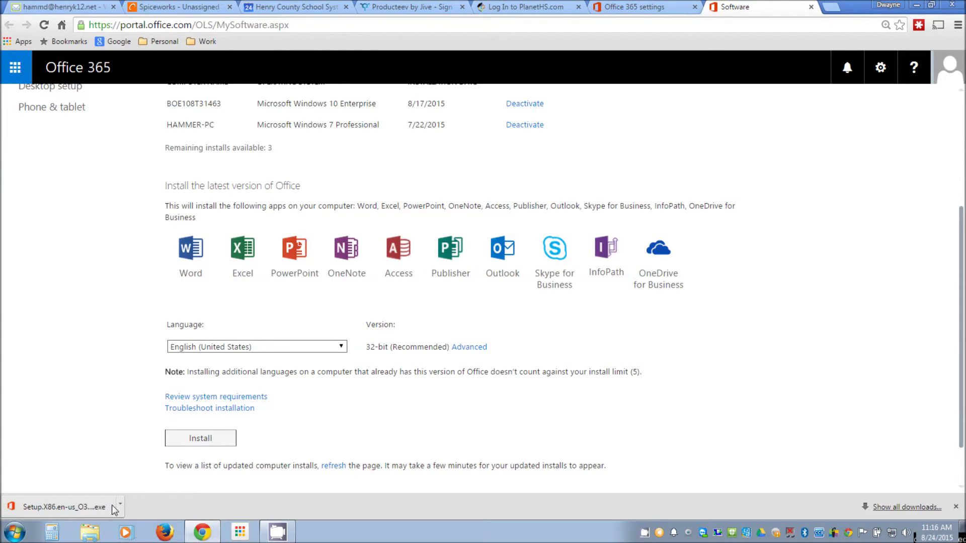
left_click(57, 509)
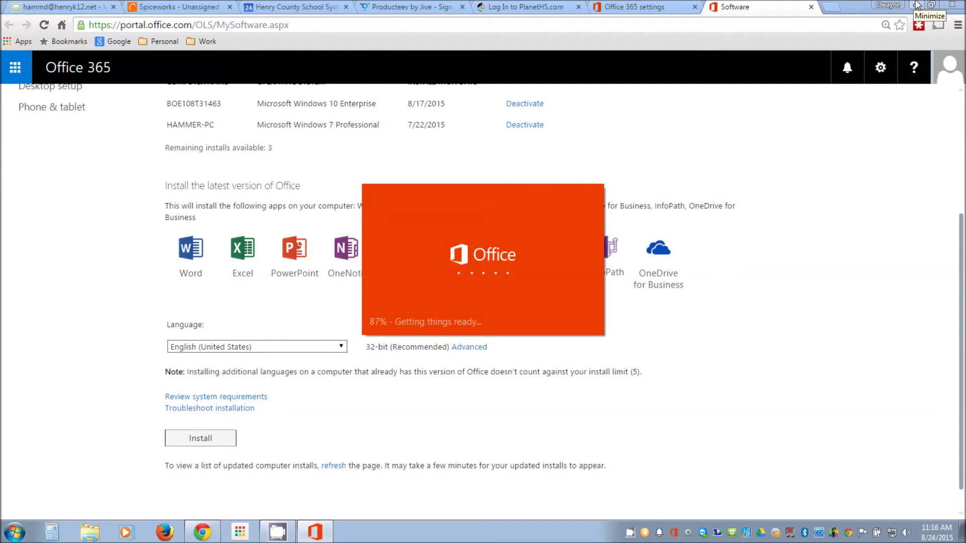
Close the portal's Software tab, leaving Office 365 settings showing
left_click(811, 9)
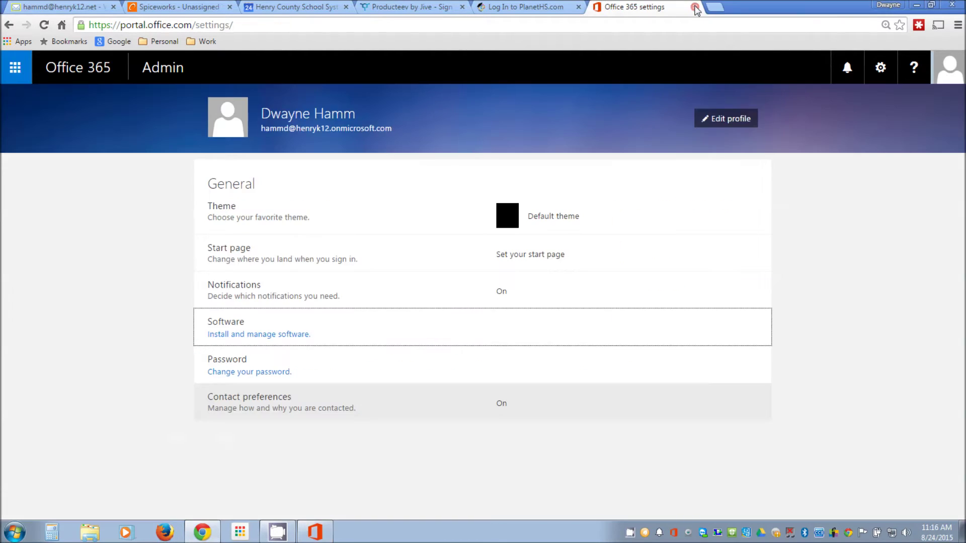
Close the Office 365 settings tab in Chrome
left_click(695, 8)
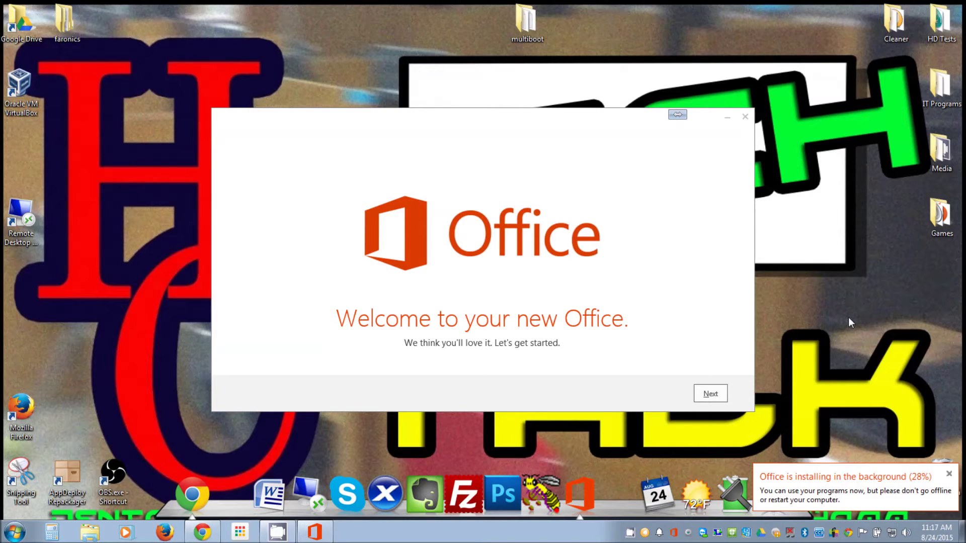
Choose the recommended Office settings and accept the licence agreement
left_click(711, 396)
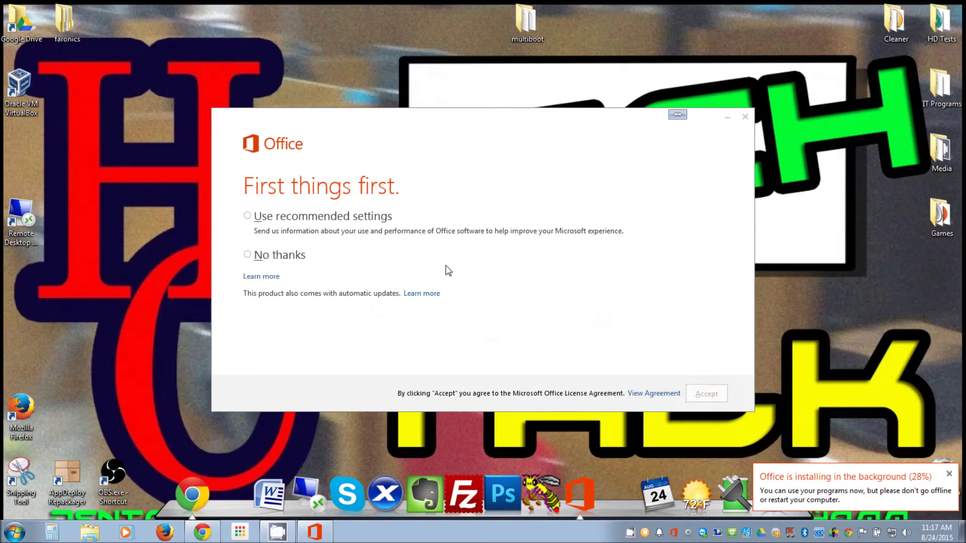
left_click(248, 217)
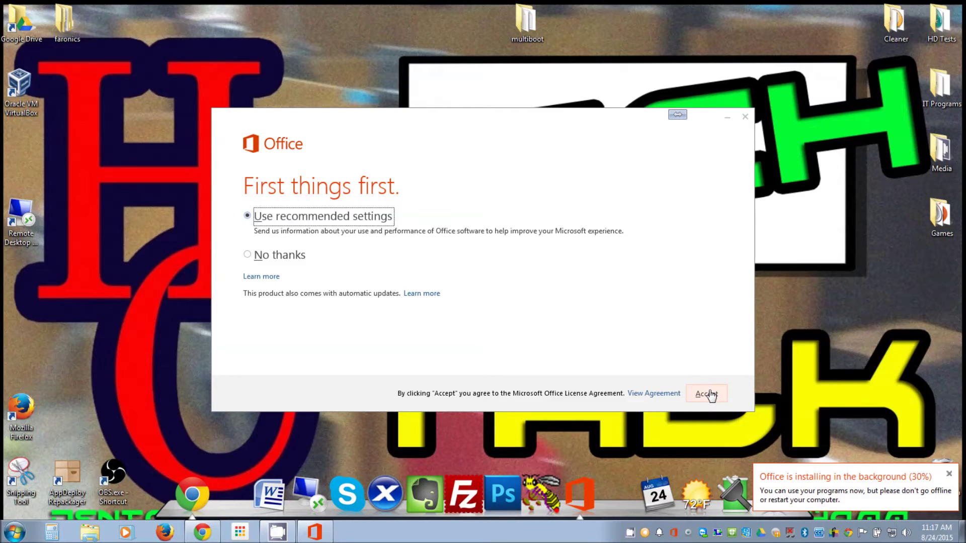
left_click(711, 395)
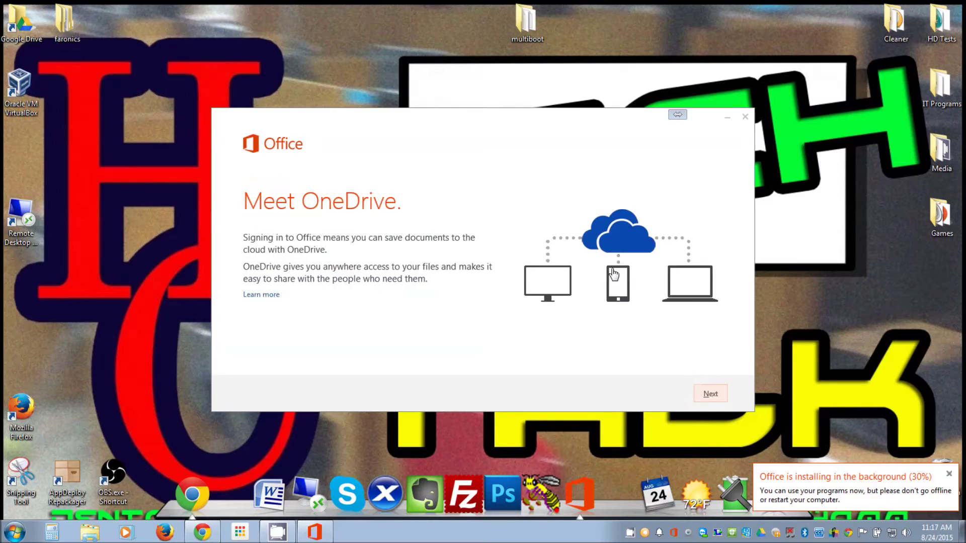
Pick the Circuit background and skip the tour of what's new
left_click(710, 397)
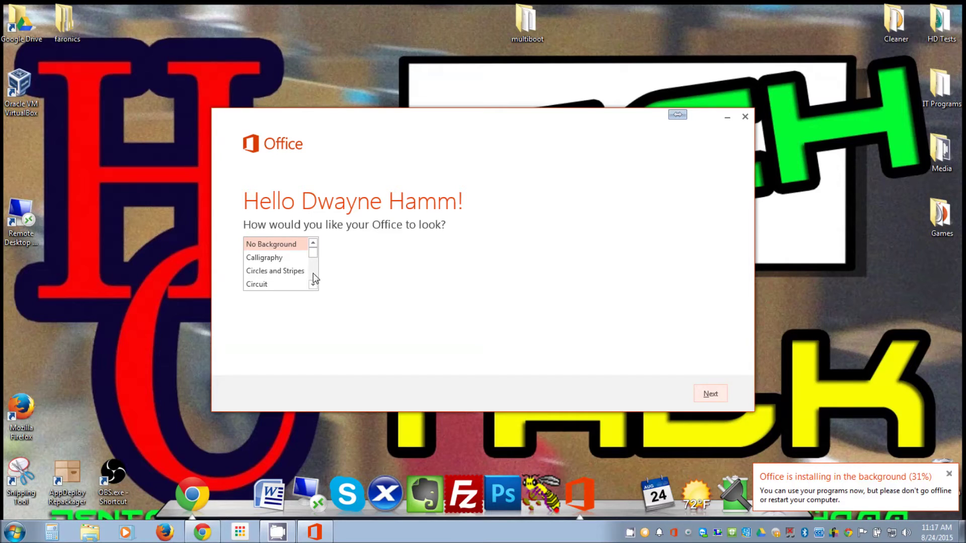
left_click(258, 284)
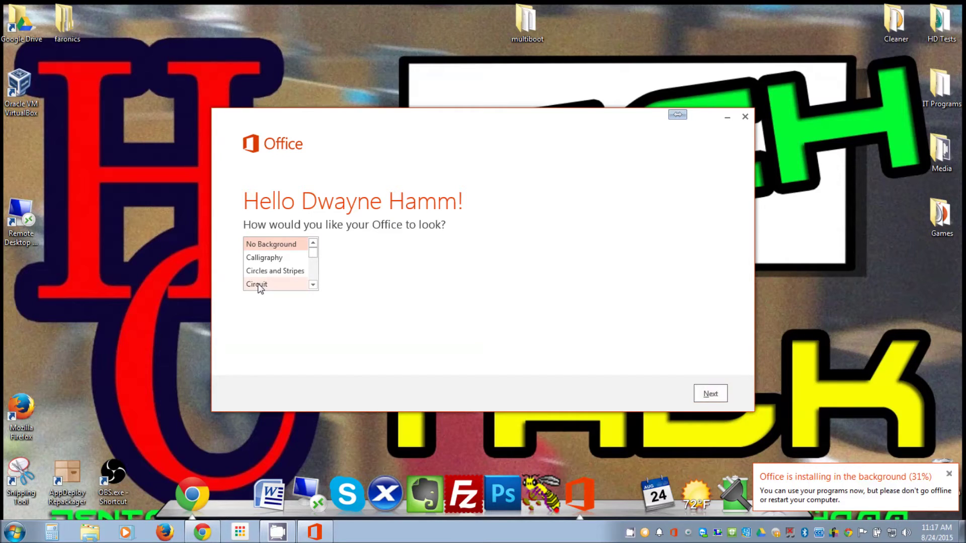
left_click(709, 396)
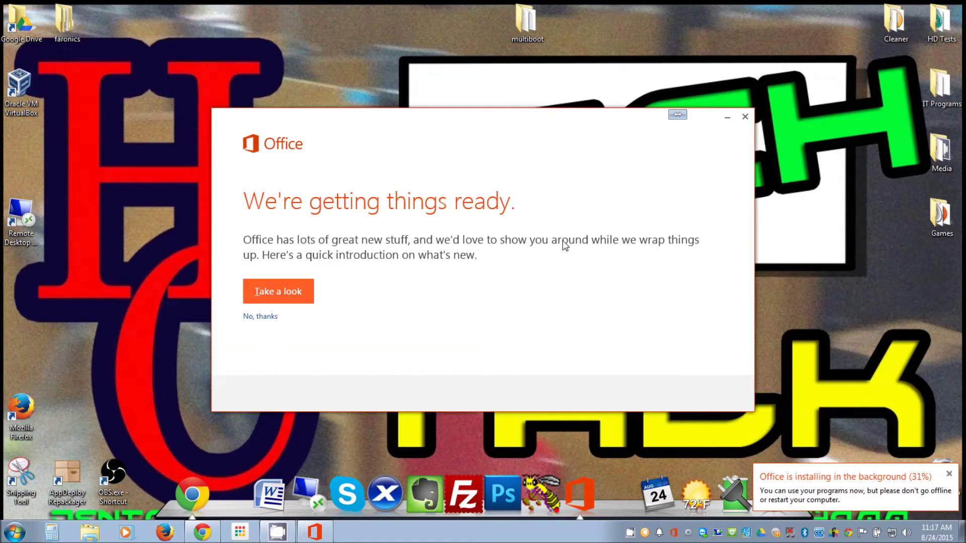
left_click(263, 316)
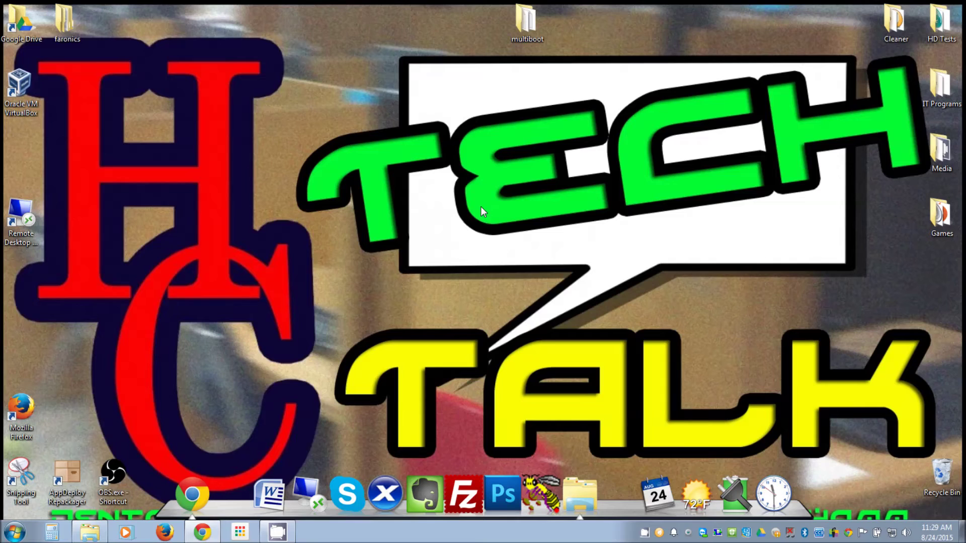
Restore the Chrome window from the taskbar
left_click(202, 531)
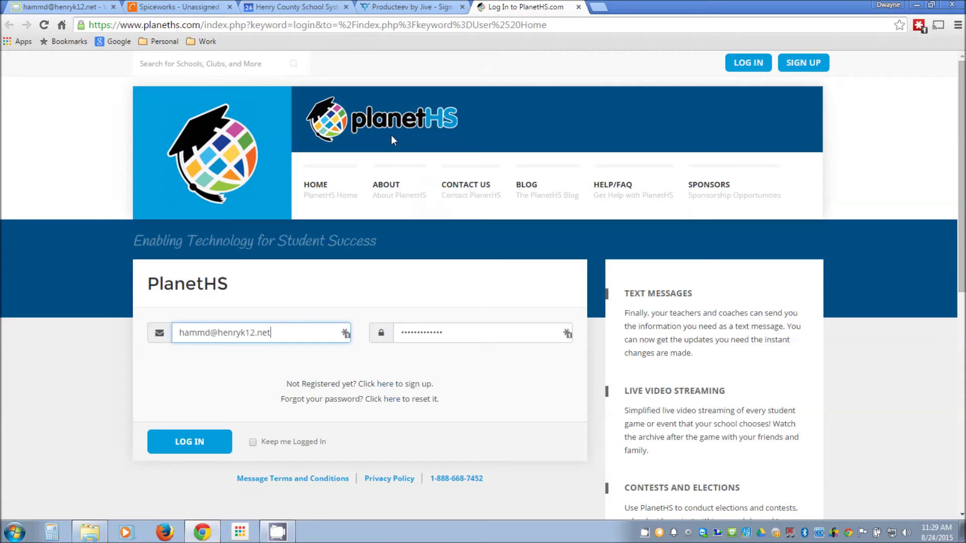
Load portal.office.com in a new Chrome tab and show the Office 365 app launcher
left_click(607, 7)
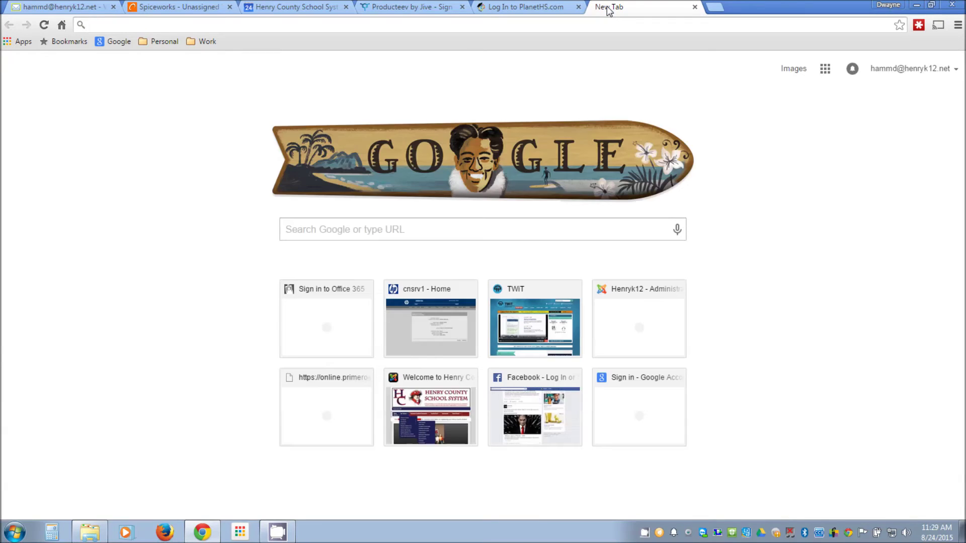
type("p")
key("Return")
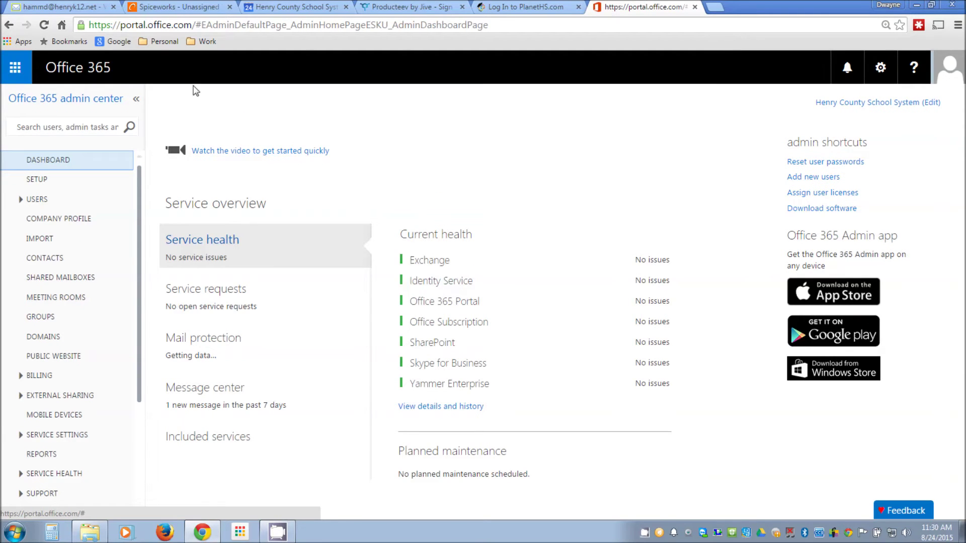
left_click(16, 71)
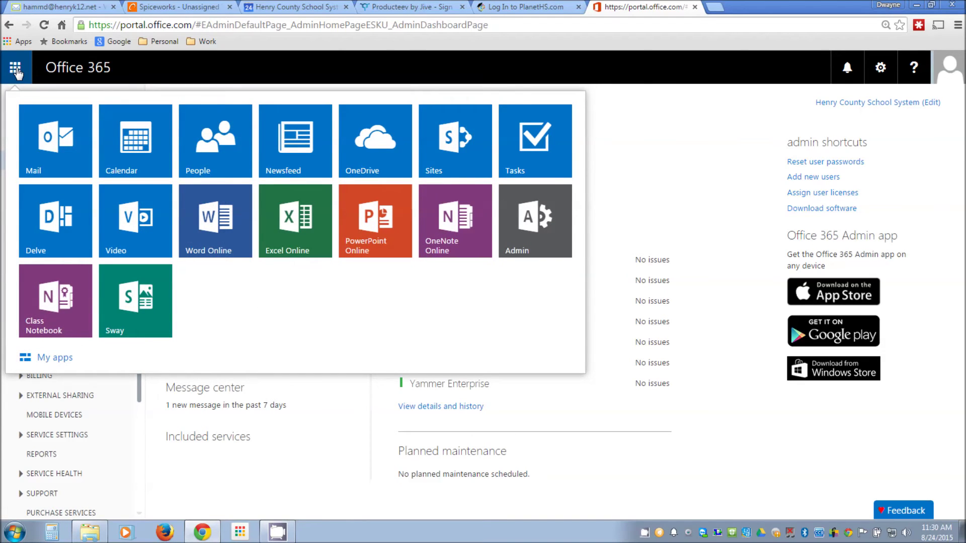
Open OneDrive for Business from the app launcher to view the Documents library
left_click(377, 149)
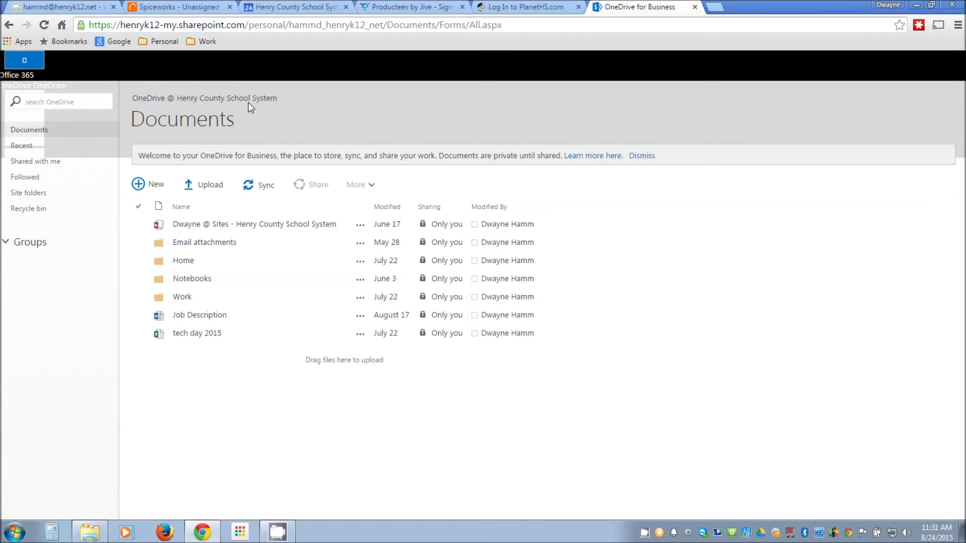
Copy the library URL, then launch OneDrive for Business 2013 from the Microsoft Office 2013 Start menu group
left_click(535, 24)
key("ctrl+c")
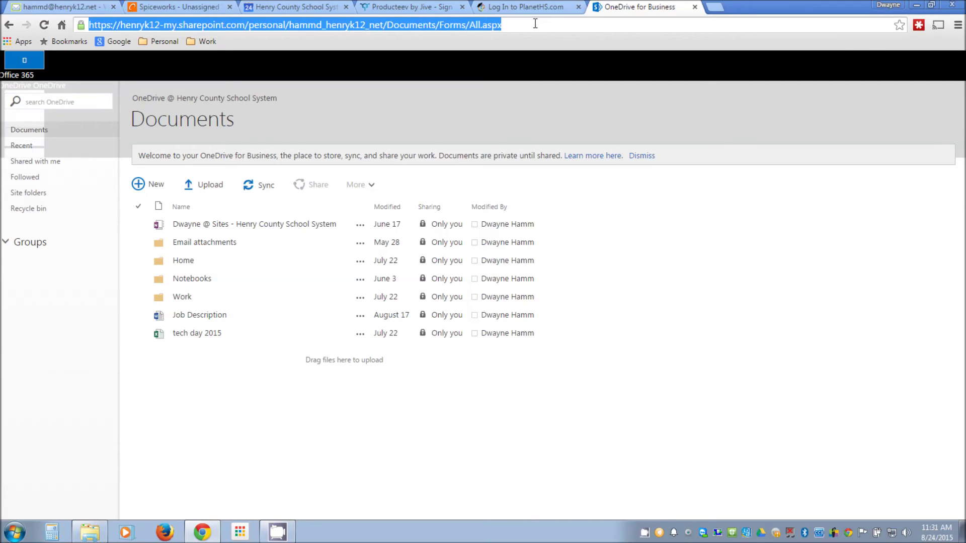
left_click(14, 531)
left_click(32, 478)
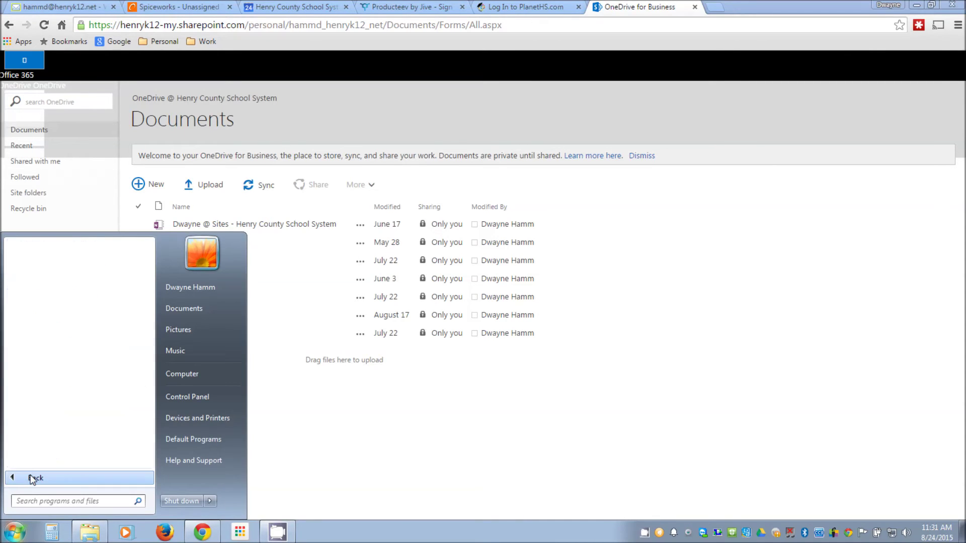
scroll(78, 310, "down", 7)
scroll(78, 310, "down", 8)
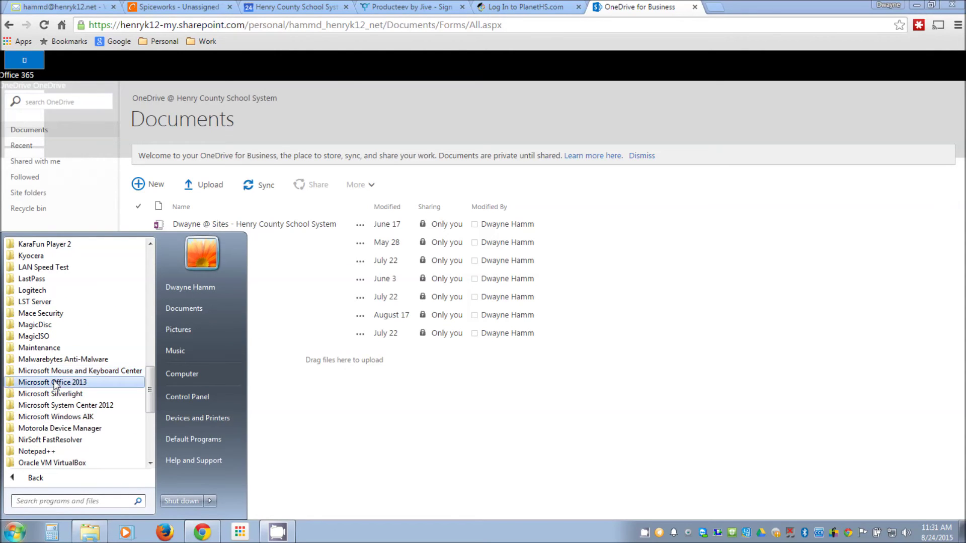
left_click(55, 382)
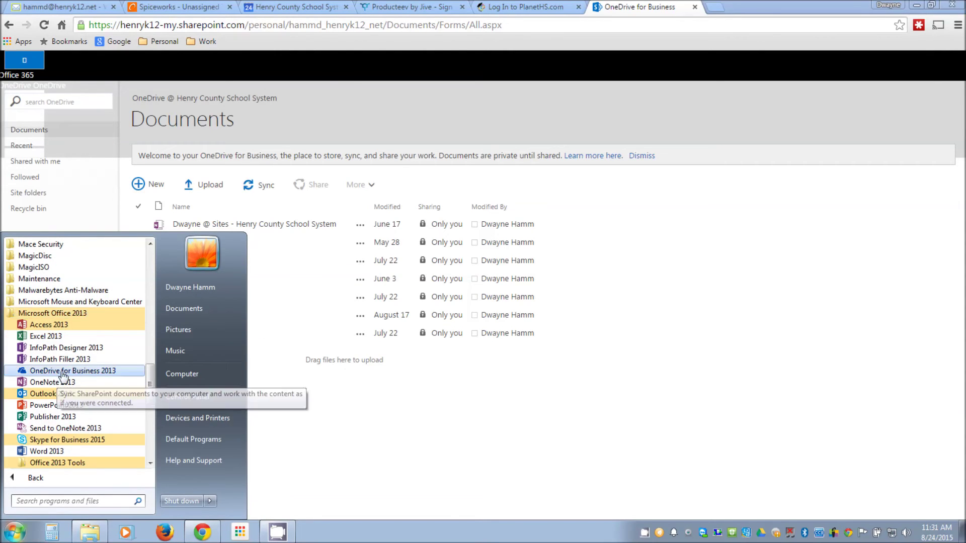
left_click(65, 373)
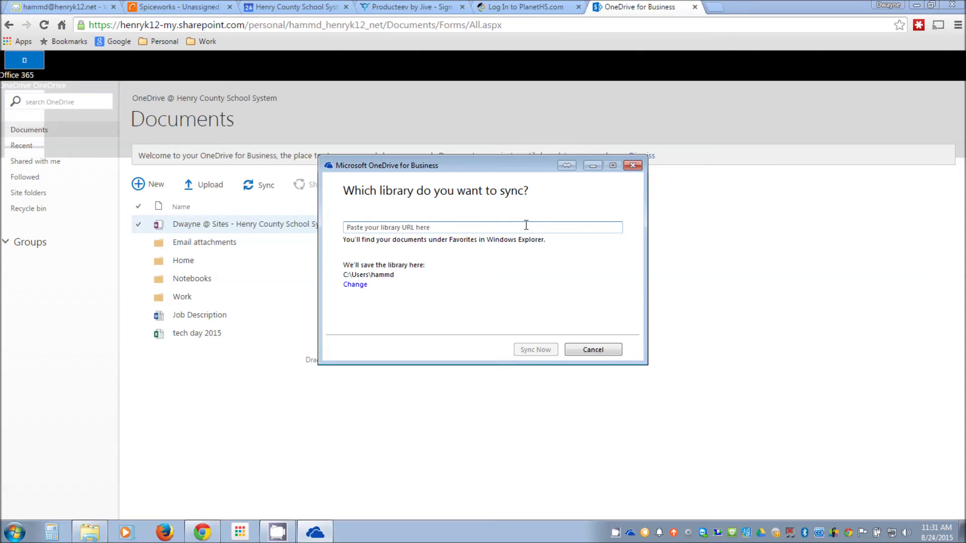
Sync the pasted Documents library URL, view the local synced files, then close that window
key("ctrl+v")
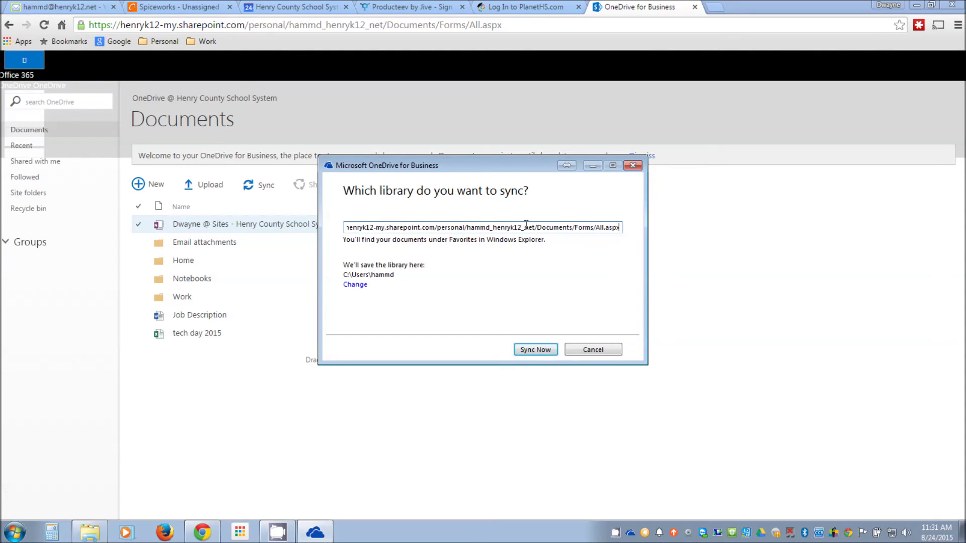
left_click(529, 348)
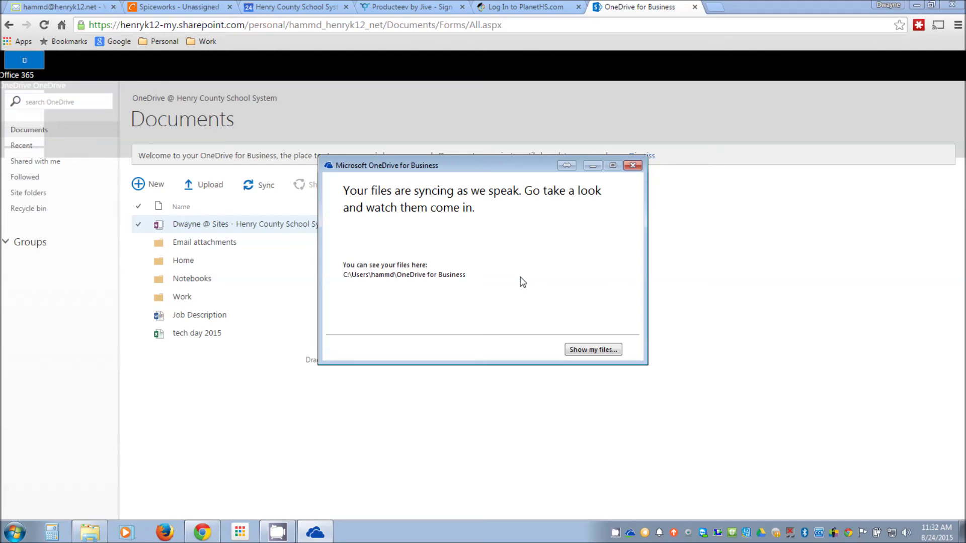
left_click(593, 354)
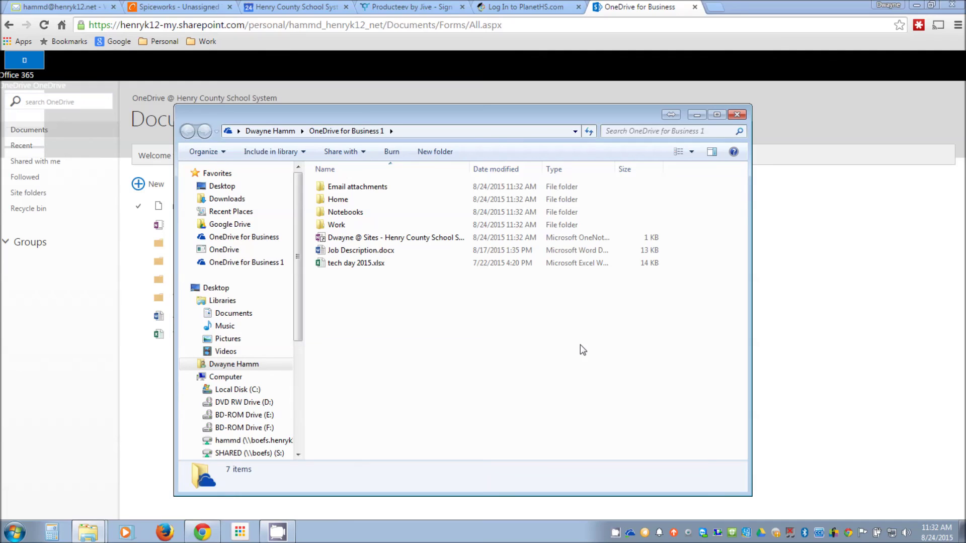
left_click(738, 116)
Reopen the OneDrive for Business 1 folder from the tray icon and check the Notebooks folder's contents
left_click(915, 6)
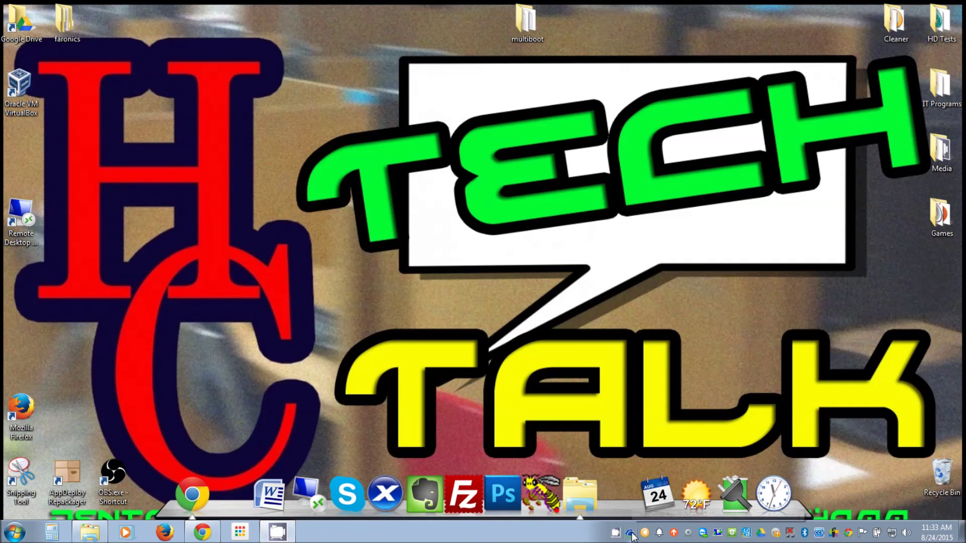
mouse_move(632, 537)
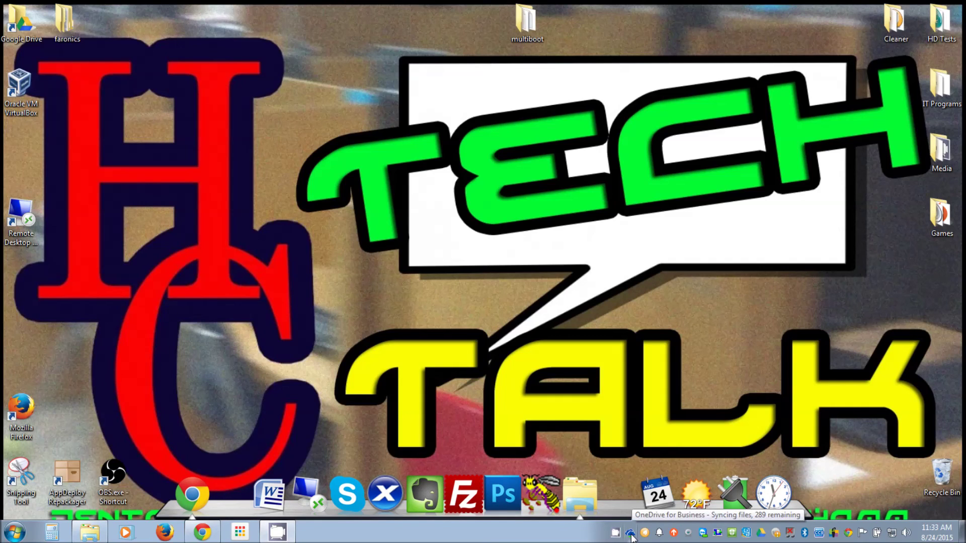
right_click(632, 537)
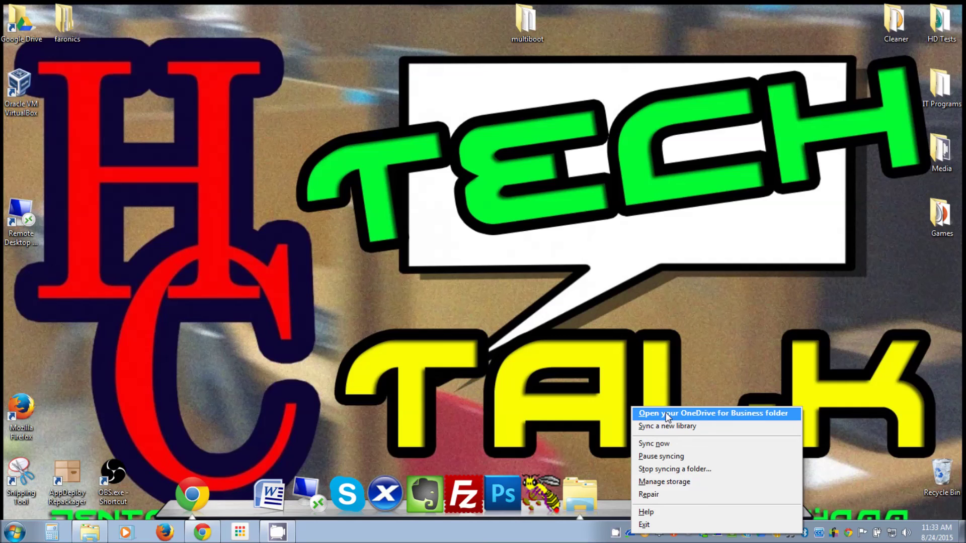
left_click(666, 414)
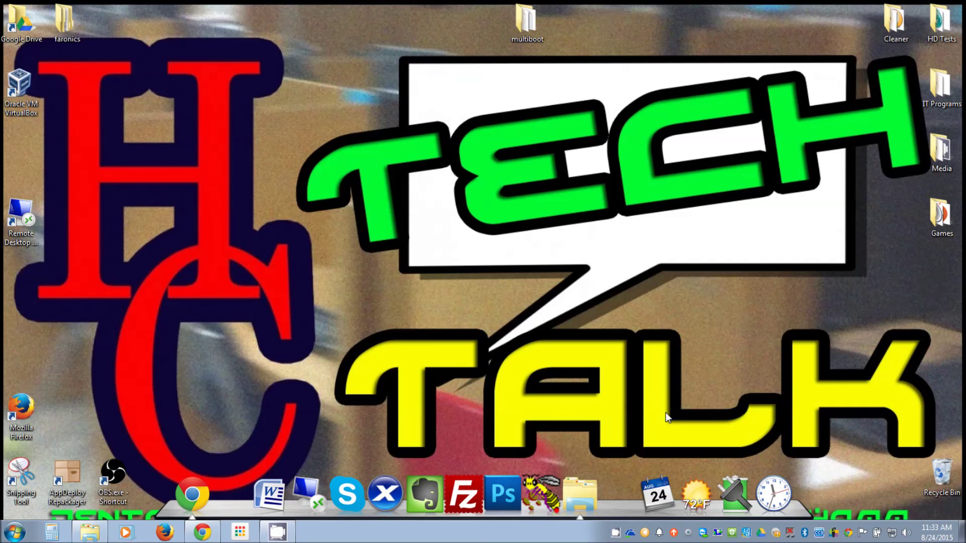
left_click_drag(463, 134, 435, 63)
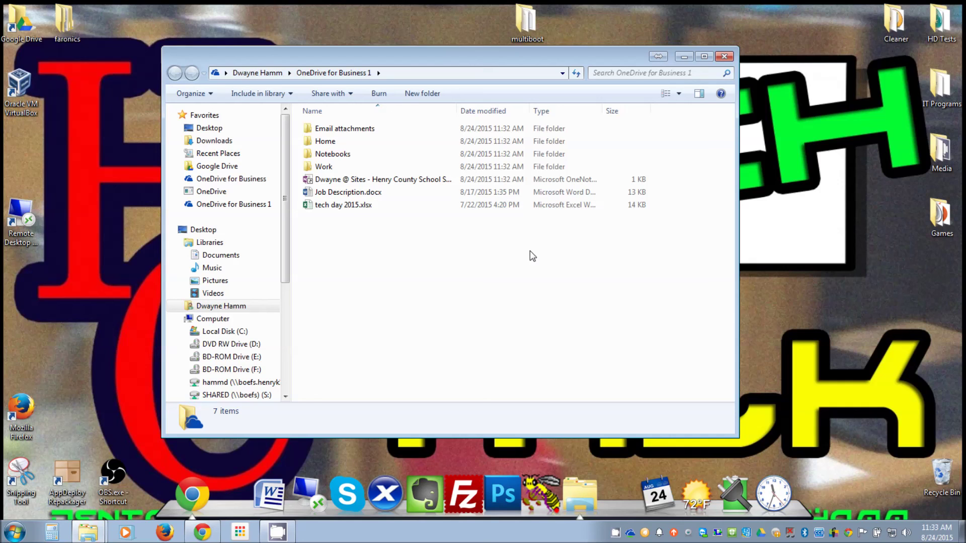
double_click(347, 154)
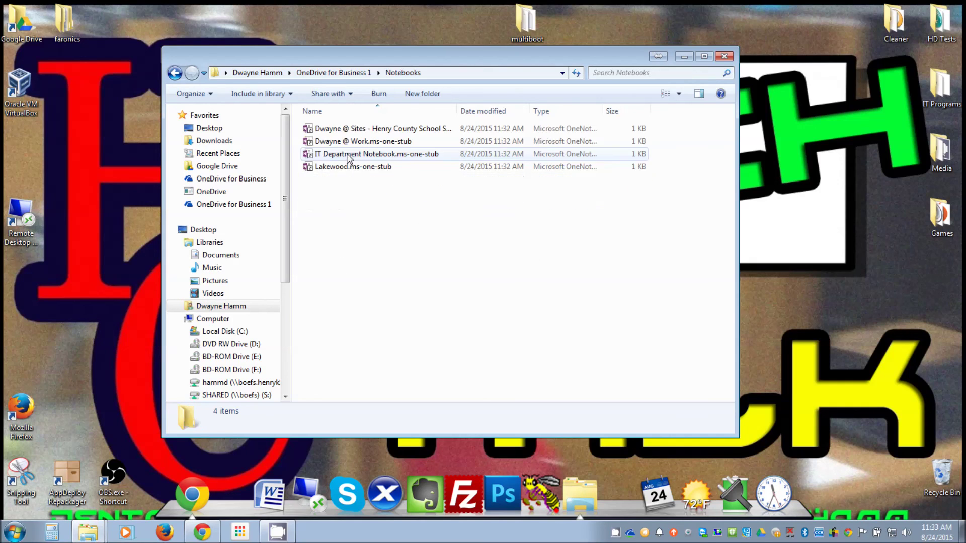
left_click(174, 73)
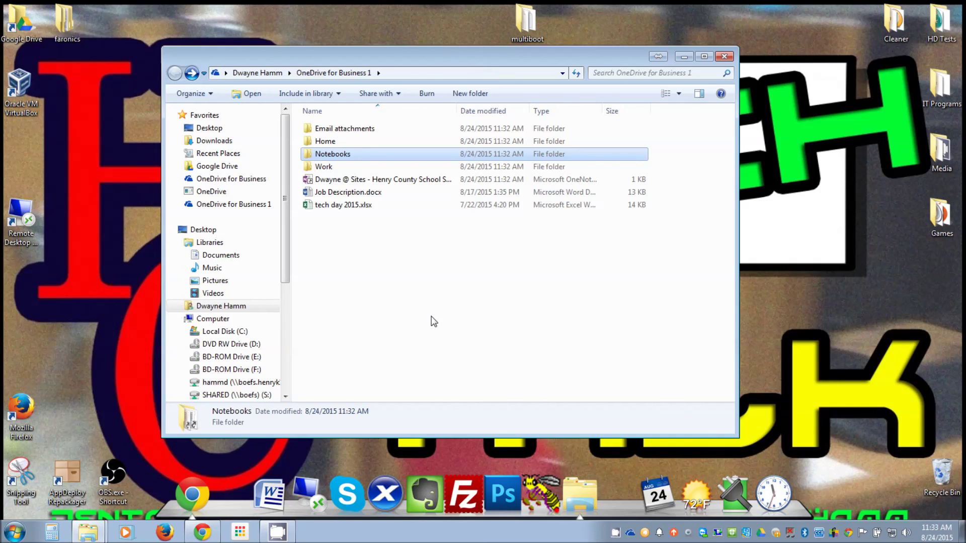